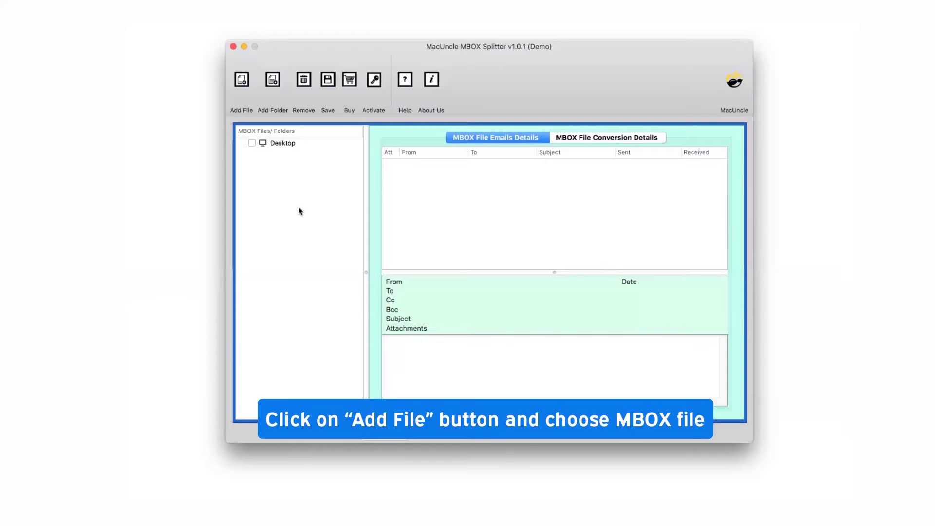
Step: Add and tick Mailbox 2018.mbox, then preview its second Google sign-in-blocked email
click(242, 79)
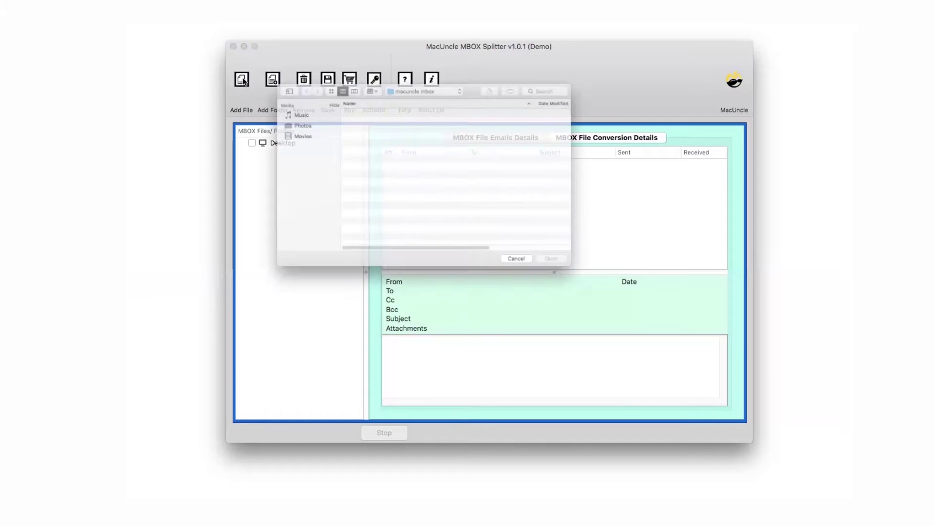
click(343, 93)
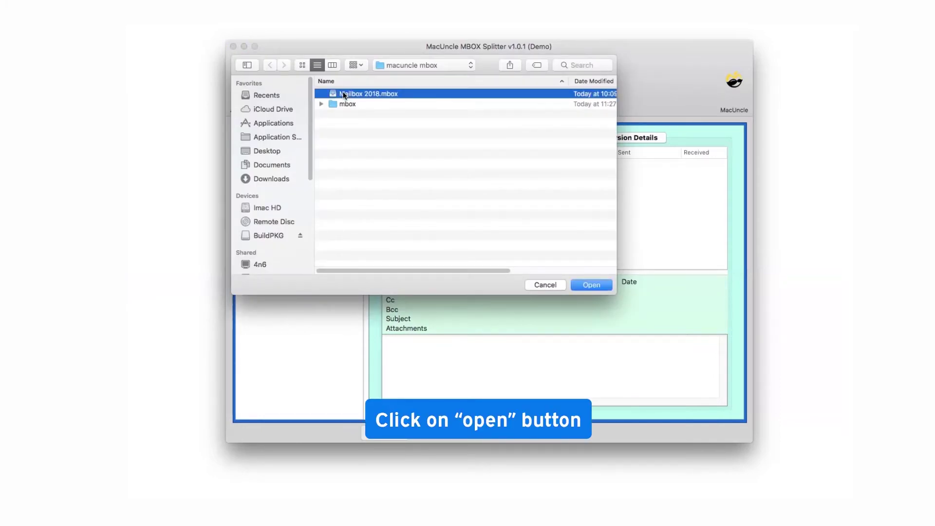
click(588, 282)
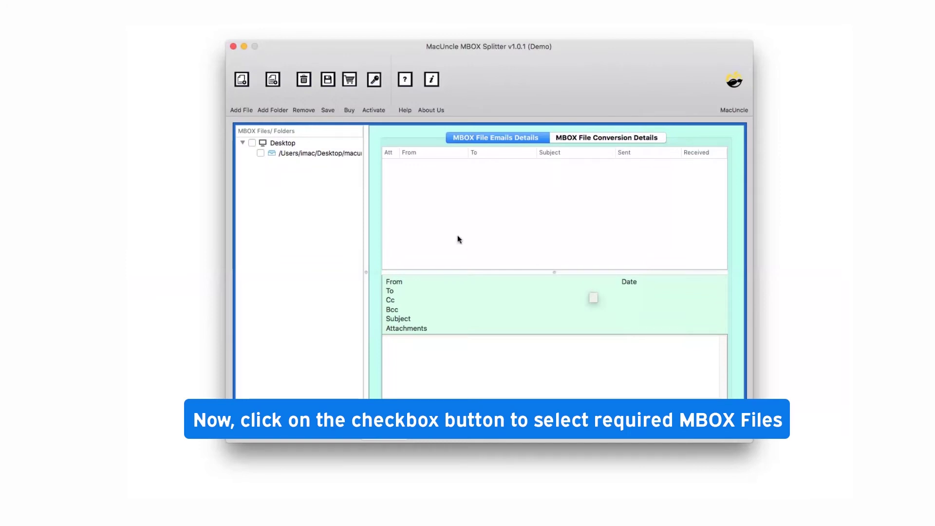
click(249, 141)
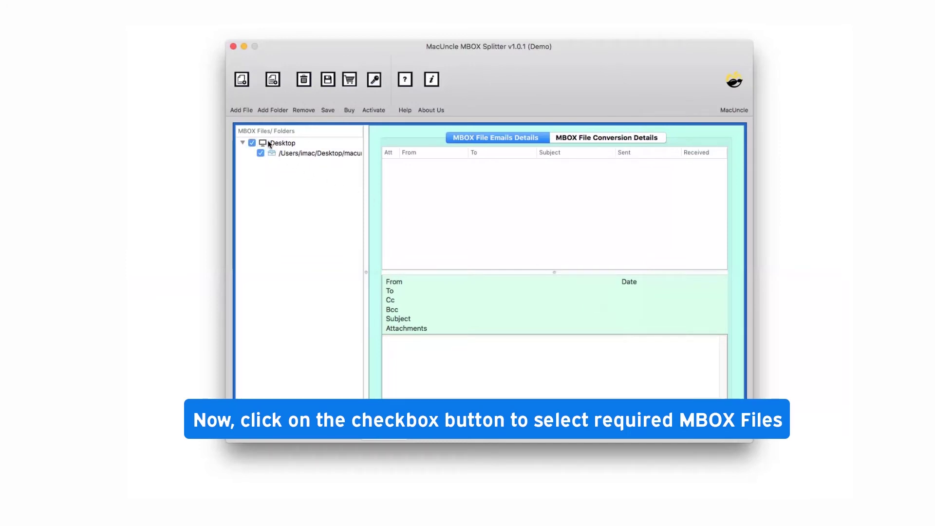
click(309, 156)
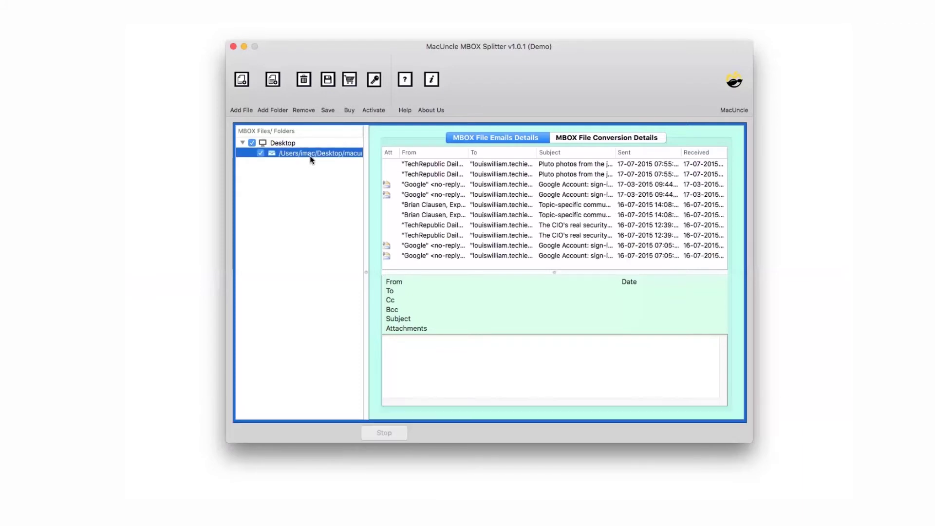
click(417, 195)
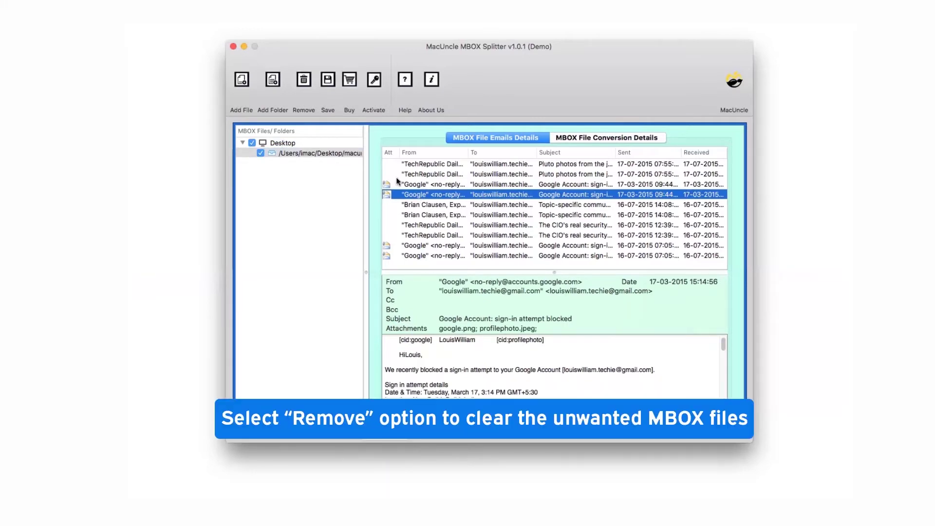
Step: Replace the single file with the mbox folder, tick 0899.mbox.mbox, Mailbox 2018.mbox and Yoooo.mbox, and list Mailbox 2018.mbox's emails
click(302, 80)
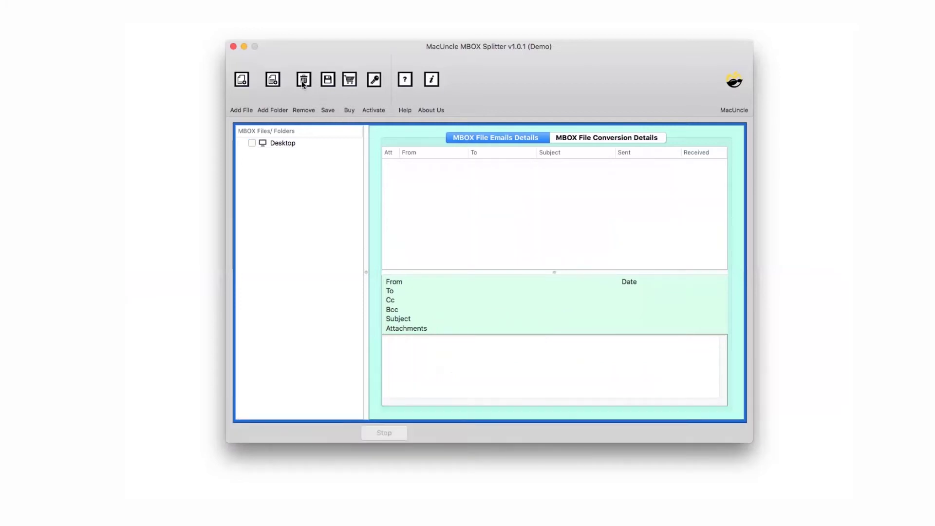
click(272, 80)
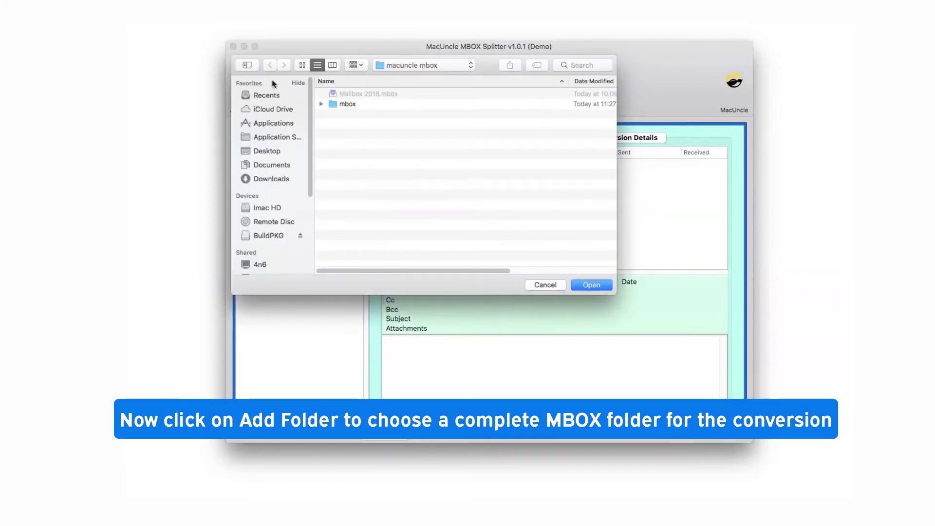
click(344, 104)
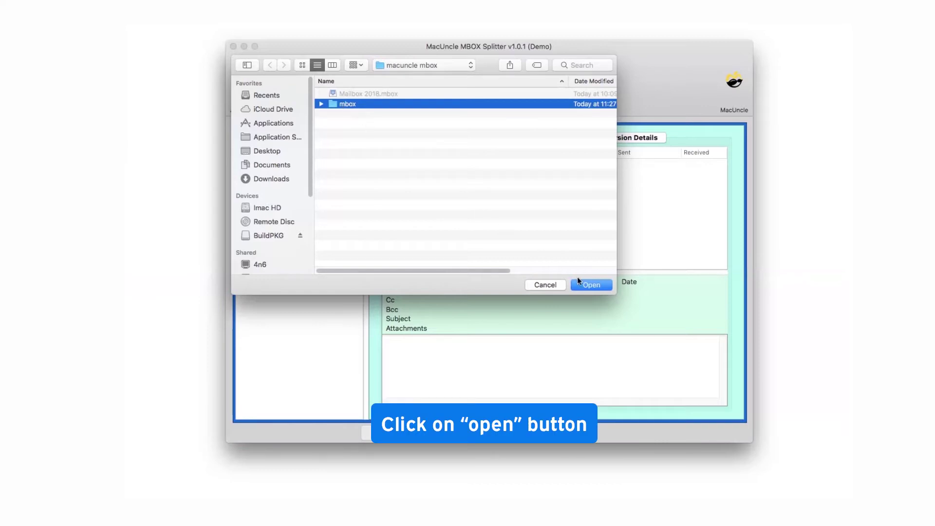
click(586, 286)
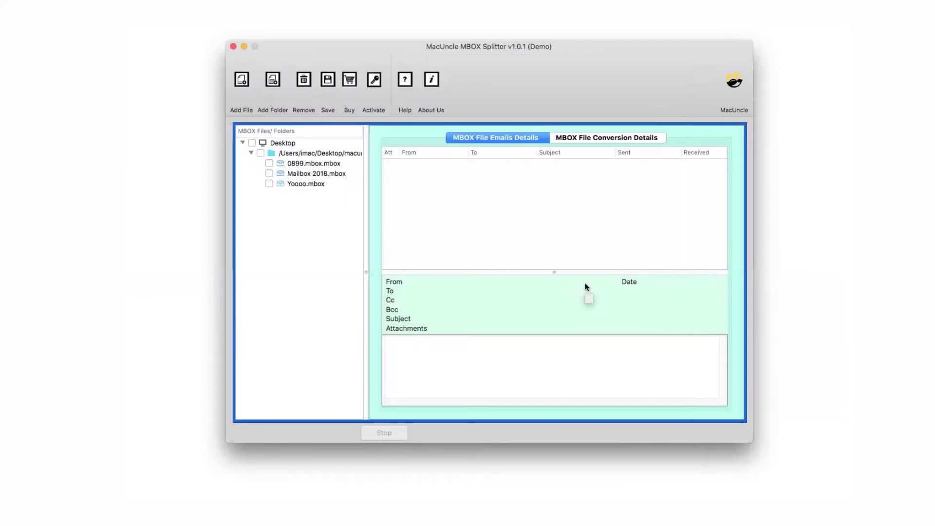
click(252, 144)
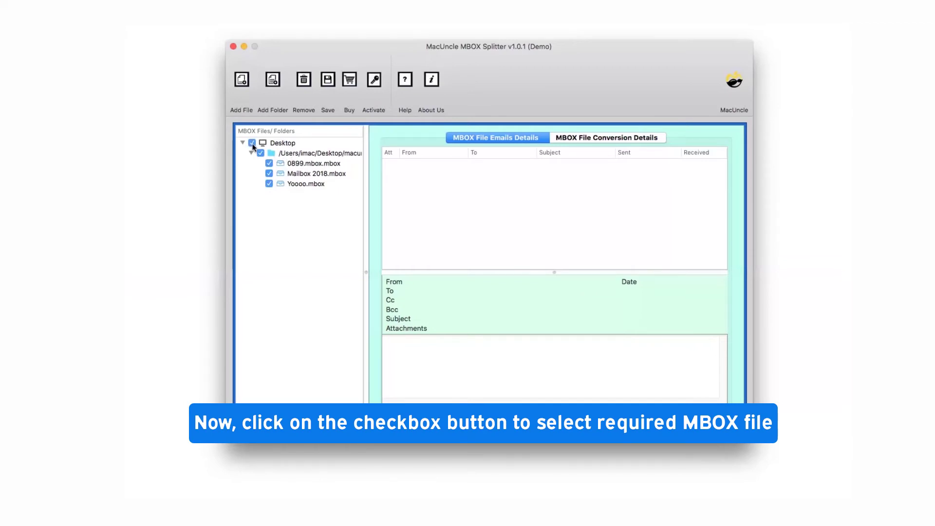
click(334, 174)
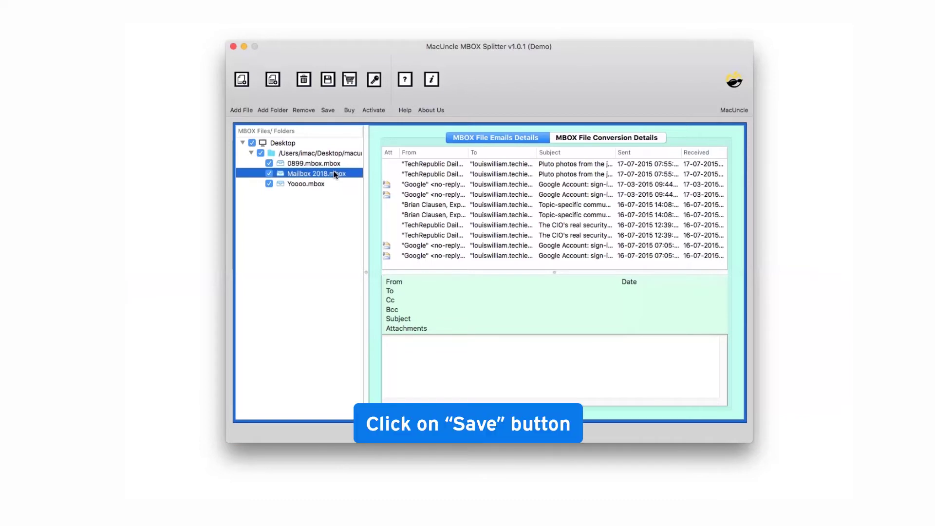
Step: In the saving options, set the output location to the mbox output folder
click(325, 83)
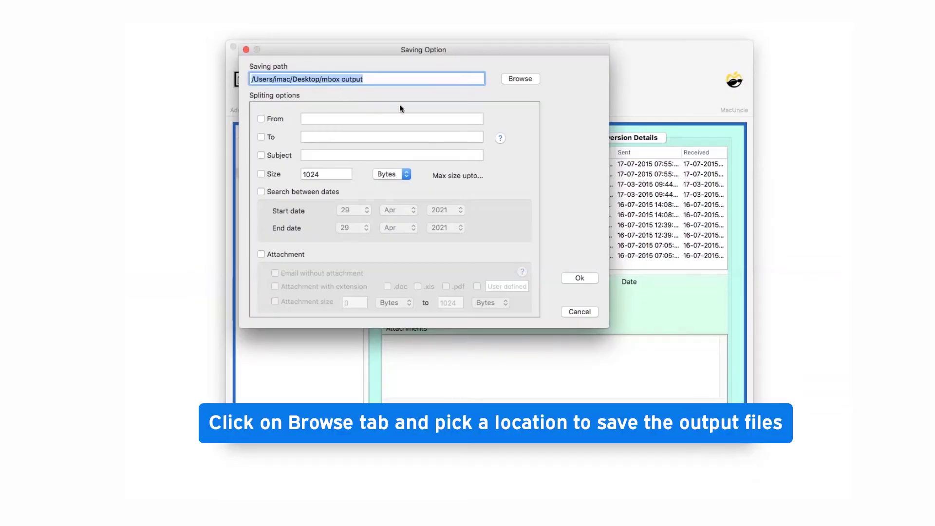
click(514, 81)
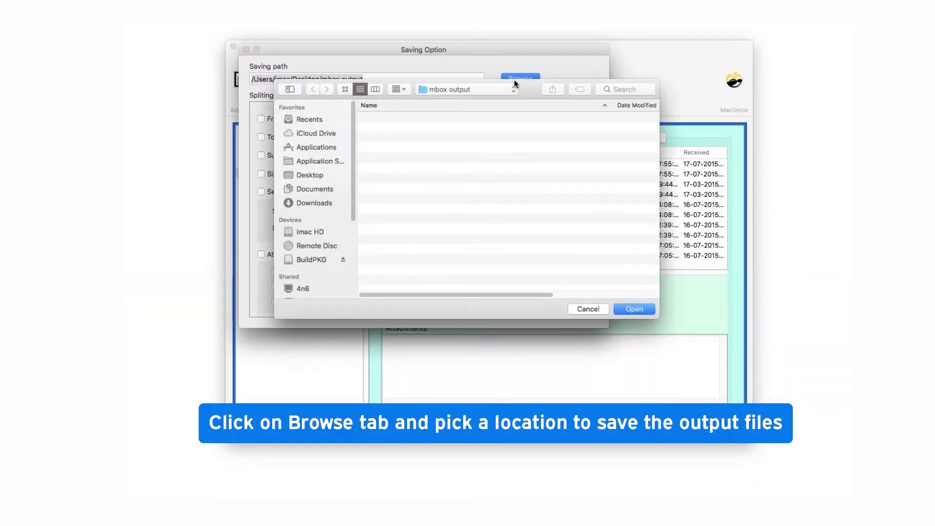
click(643, 310)
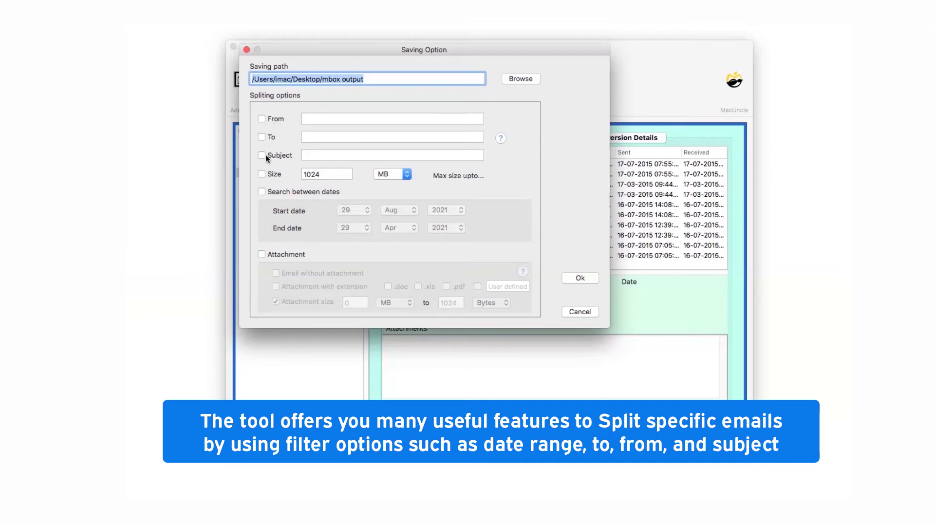
Step: Set the size unit to KB and enable a date filter ending 29 Aug 2021
click(390, 174)
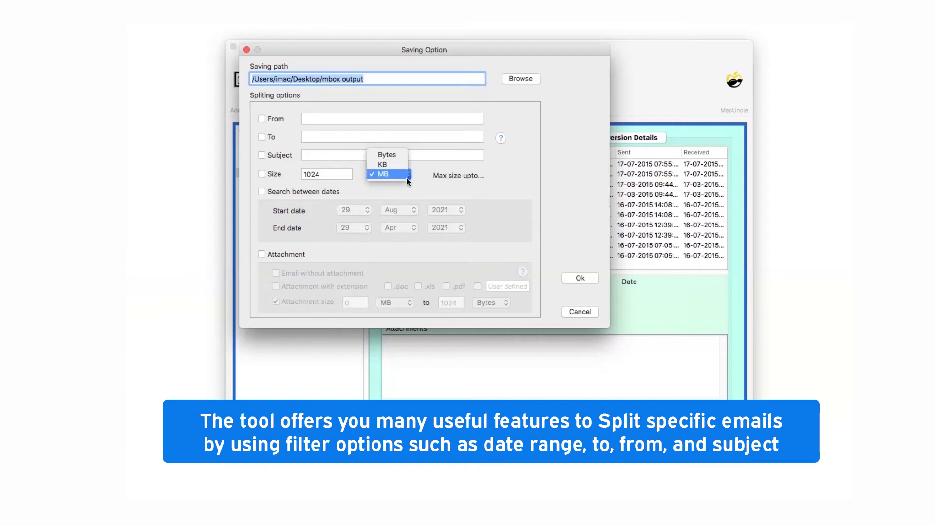
click(402, 165)
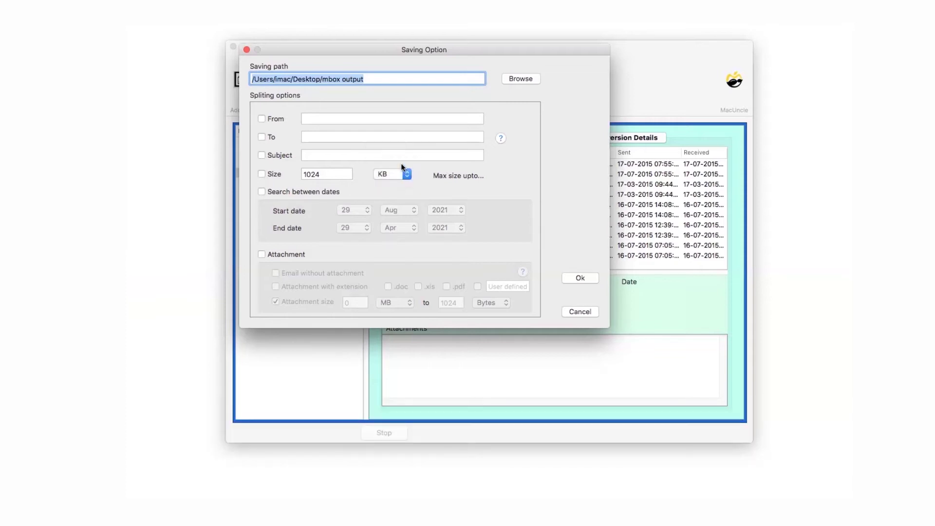
click(262, 191)
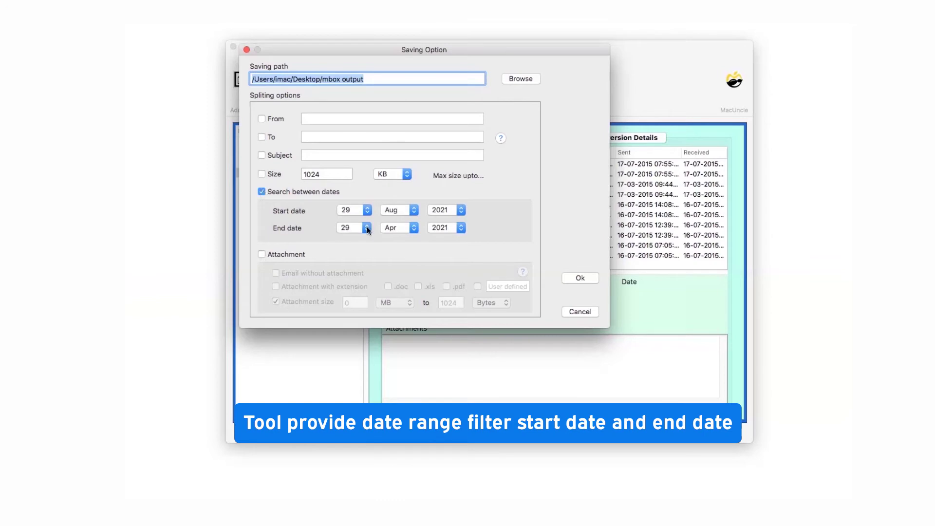
click(413, 233)
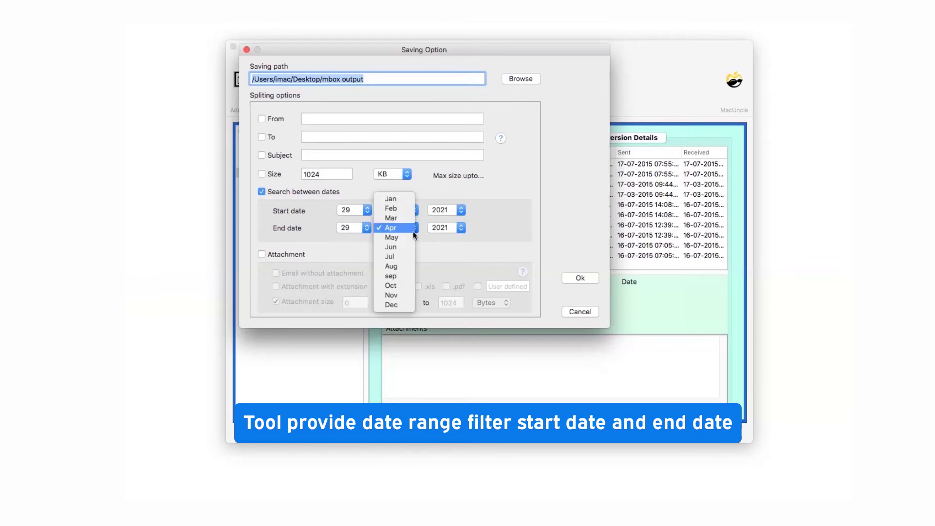
click(395, 265)
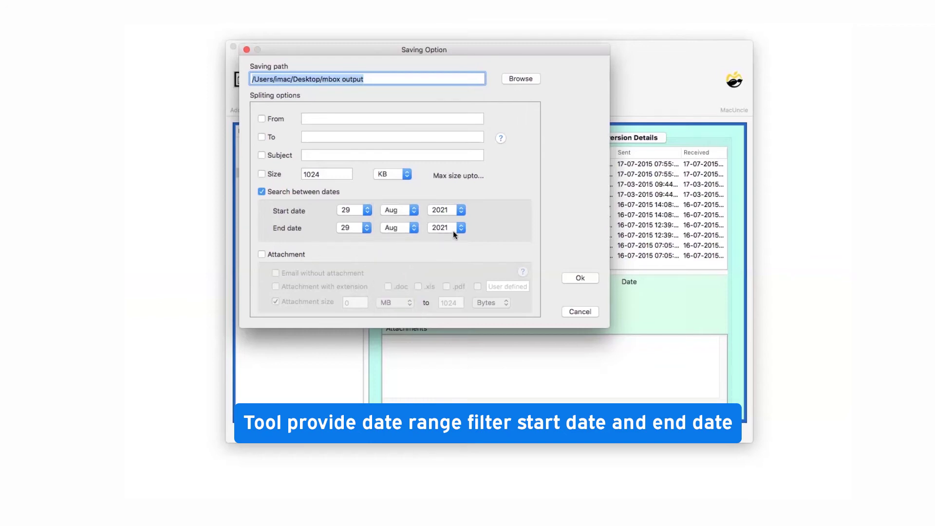
Step: Turn off the date filter and enable attachment filtering with only 'Email without attachment' ticked
click(260, 192)
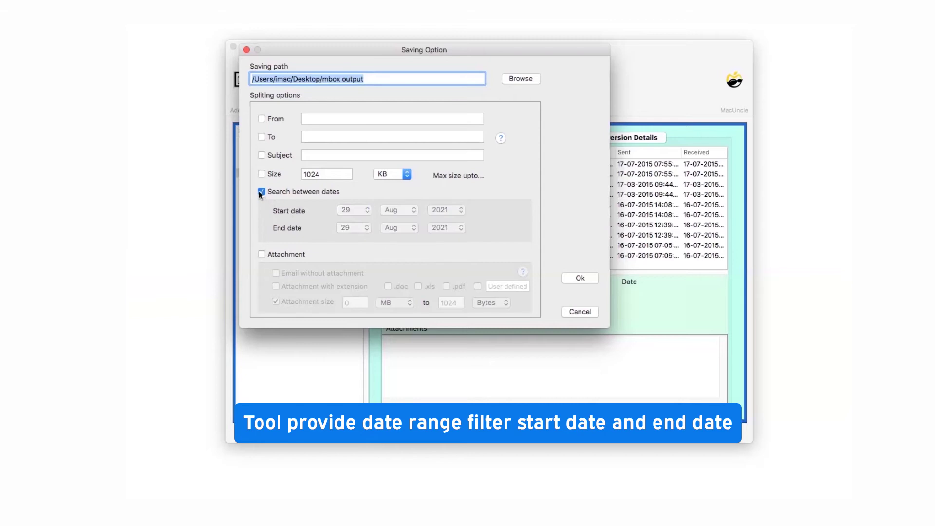
click(259, 254)
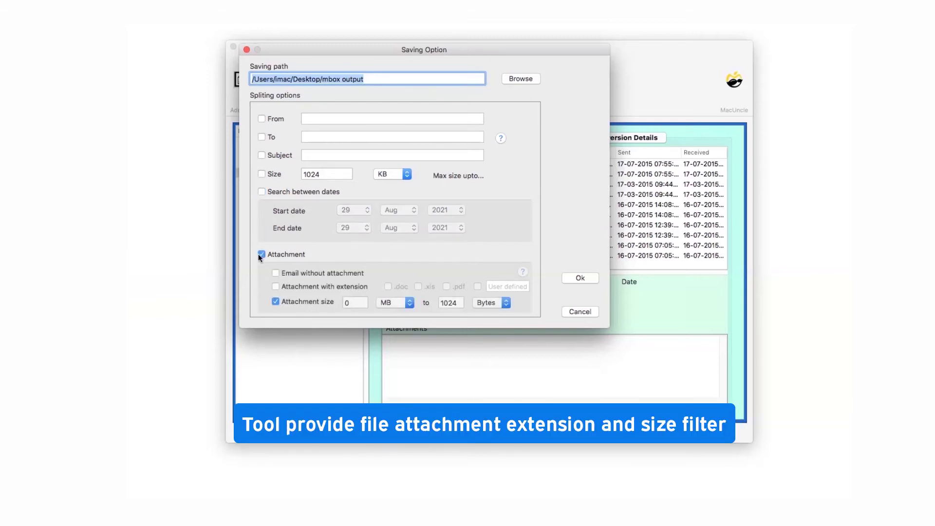
click(275, 273)
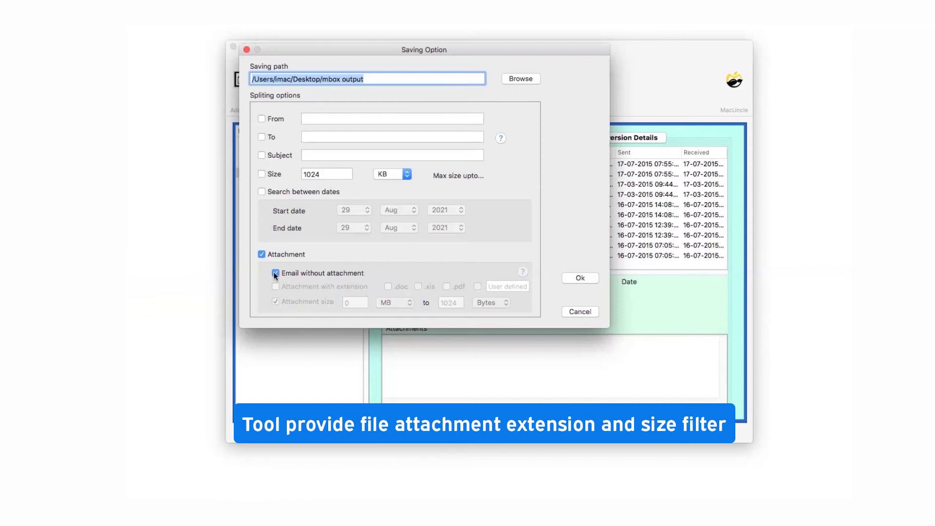
click(275, 273)
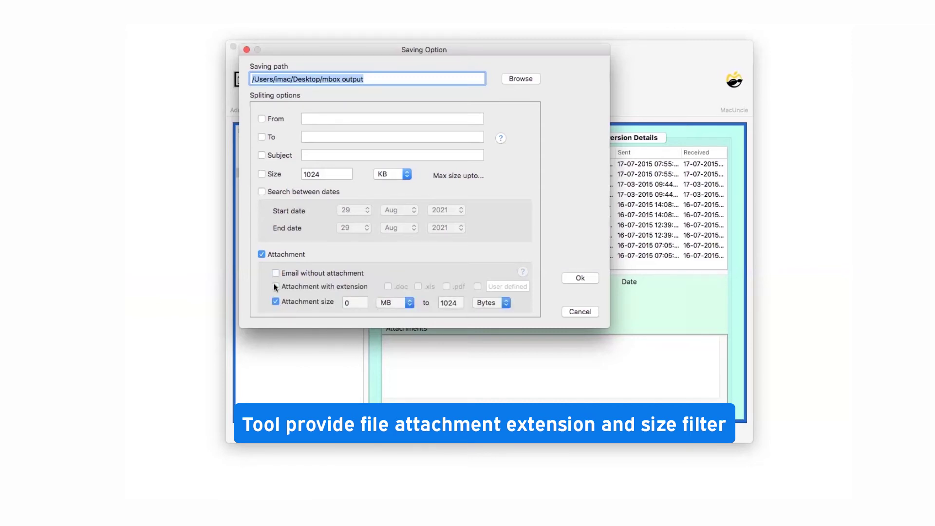
click(275, 287)
click(276, 286)
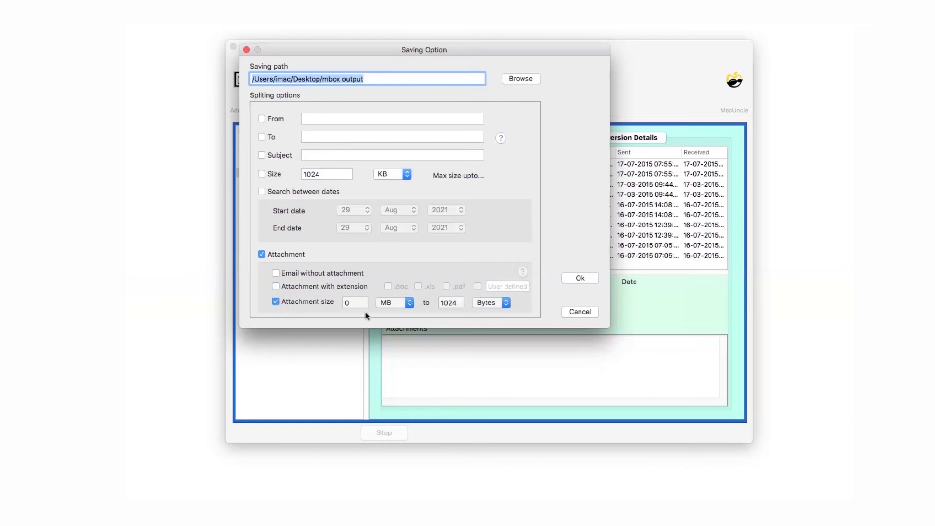
click(409, 303)
click(276, 301)
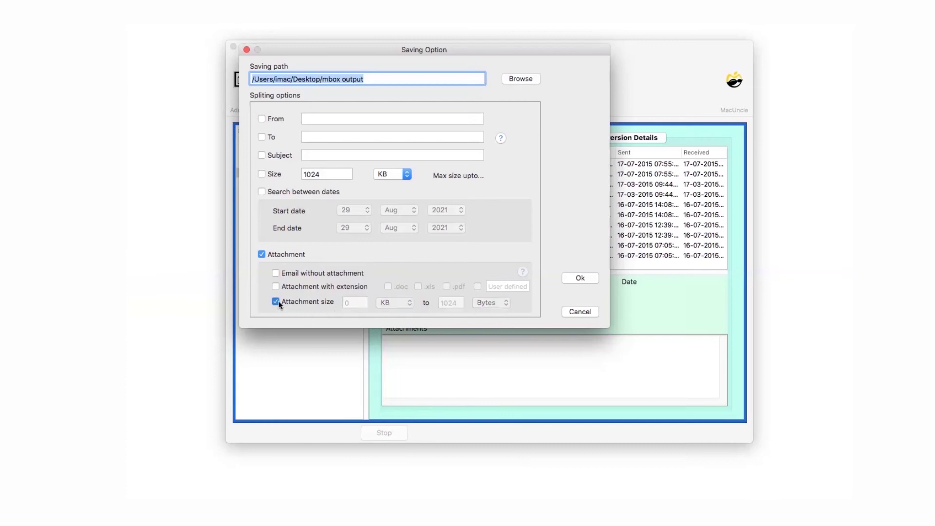
click(275, 273)
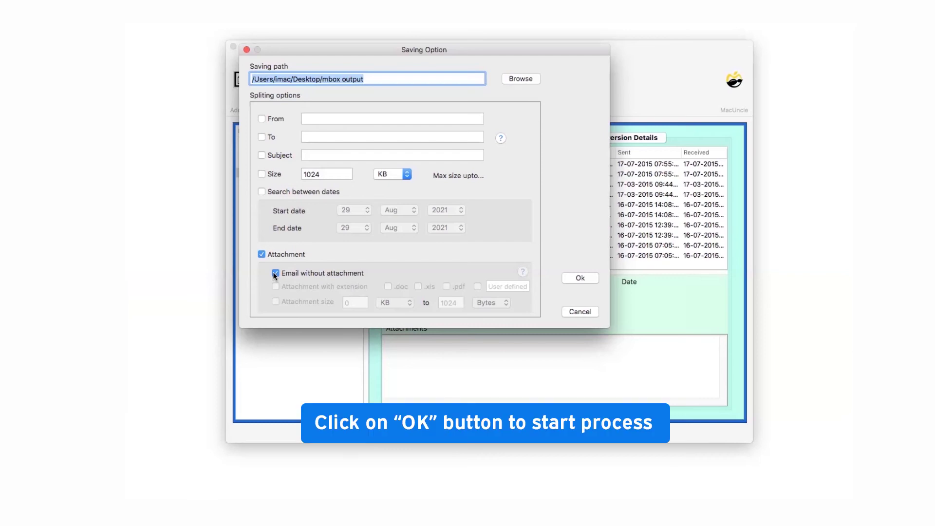
Step: Split the three mailboxes (25, 17 and 10 emails) and dismiss the Conversion Complete notice
click(579, 278)
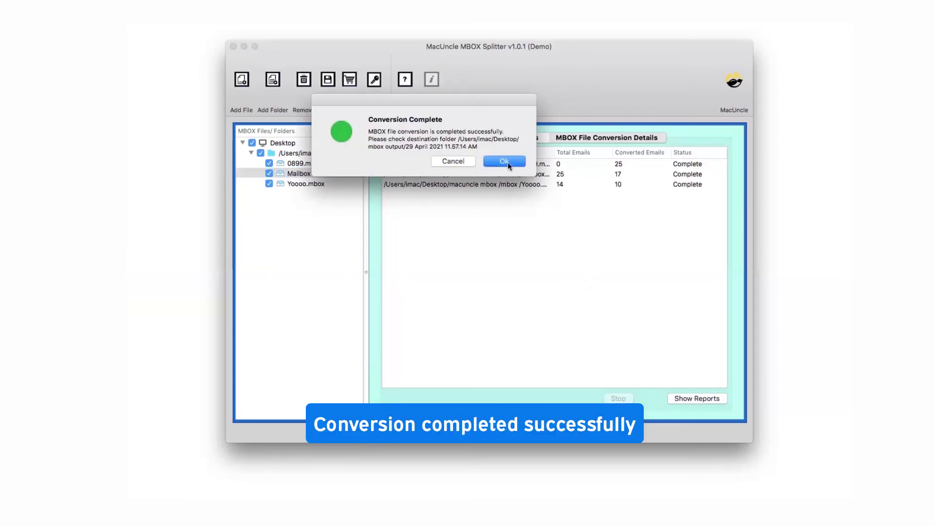
click(505, 160)
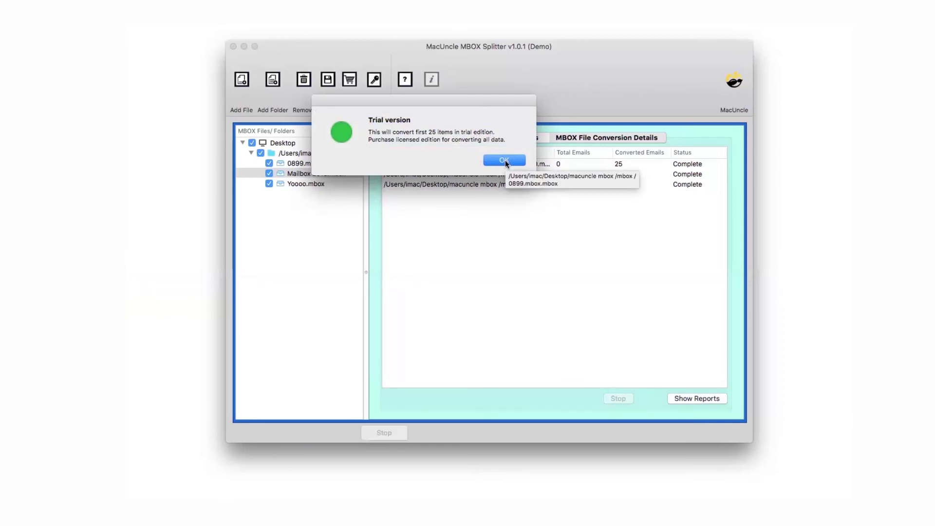
Step: Dismiss the trial notice and open the output mbox folder showing the three split .mbox files
click(505, 160)
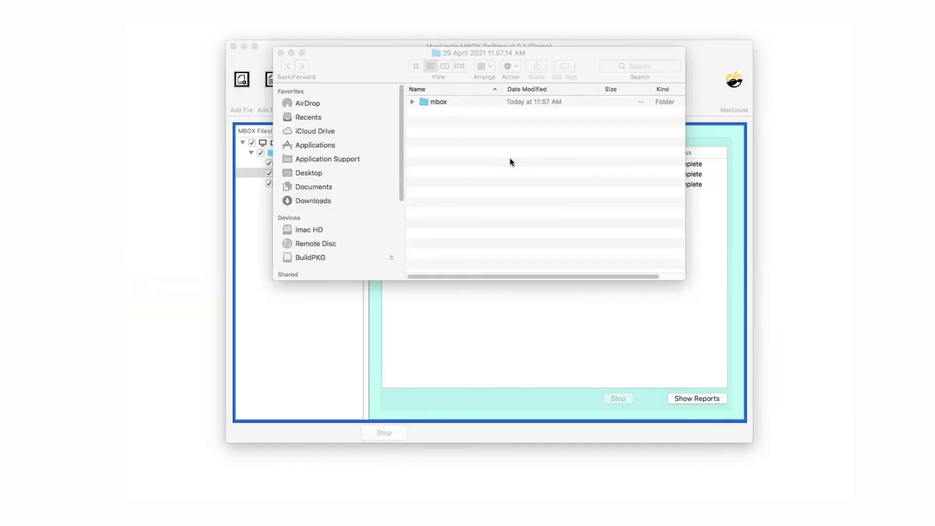
click(419, 103)
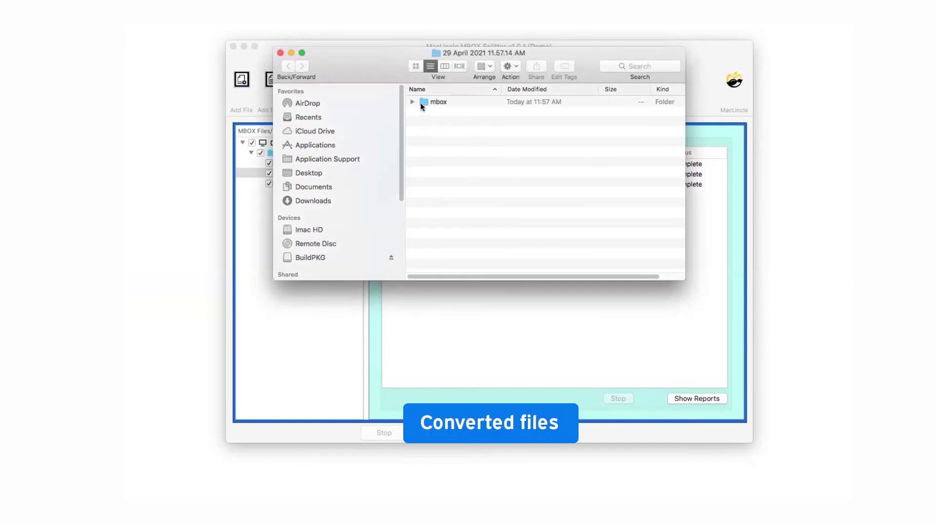
double_click(422, 103)
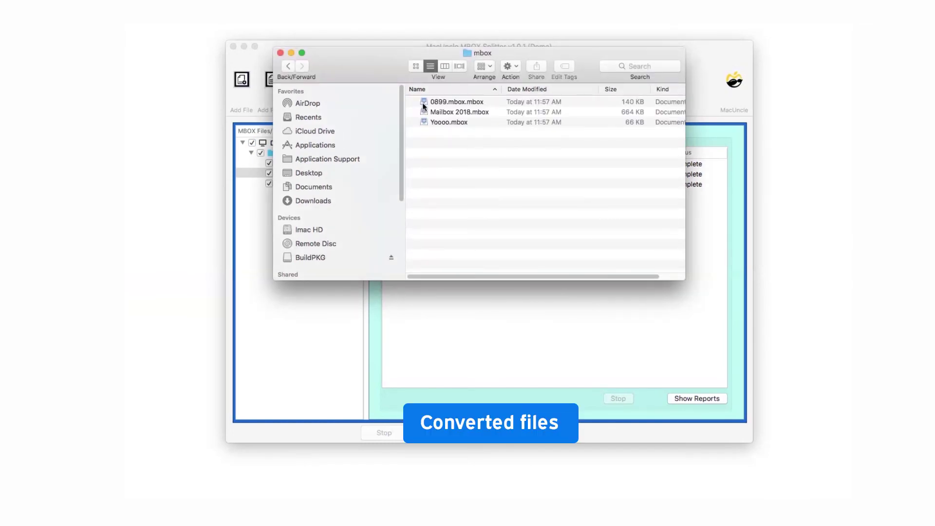